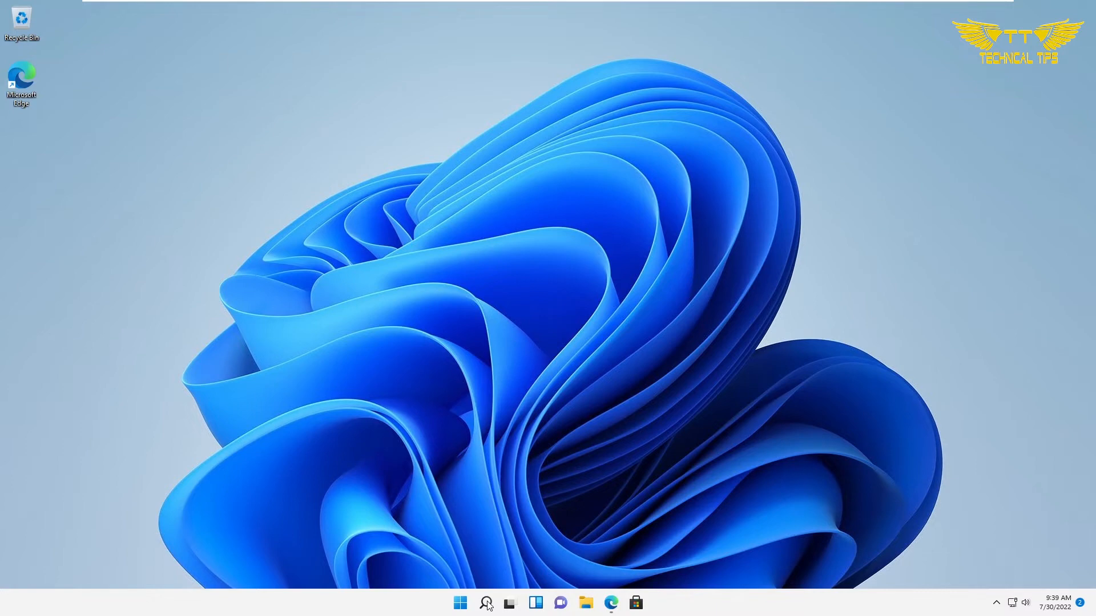
# - Search for Windows PowerShell and launch it with Run as administrator
pyautogui.click(487, 603)
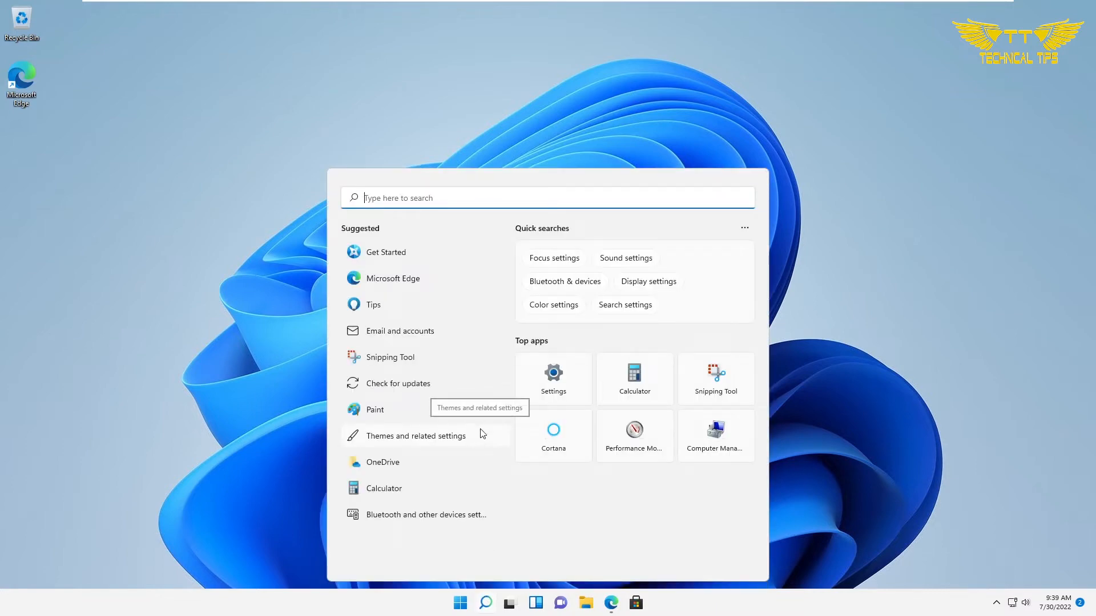
pyautogui.write('powers')
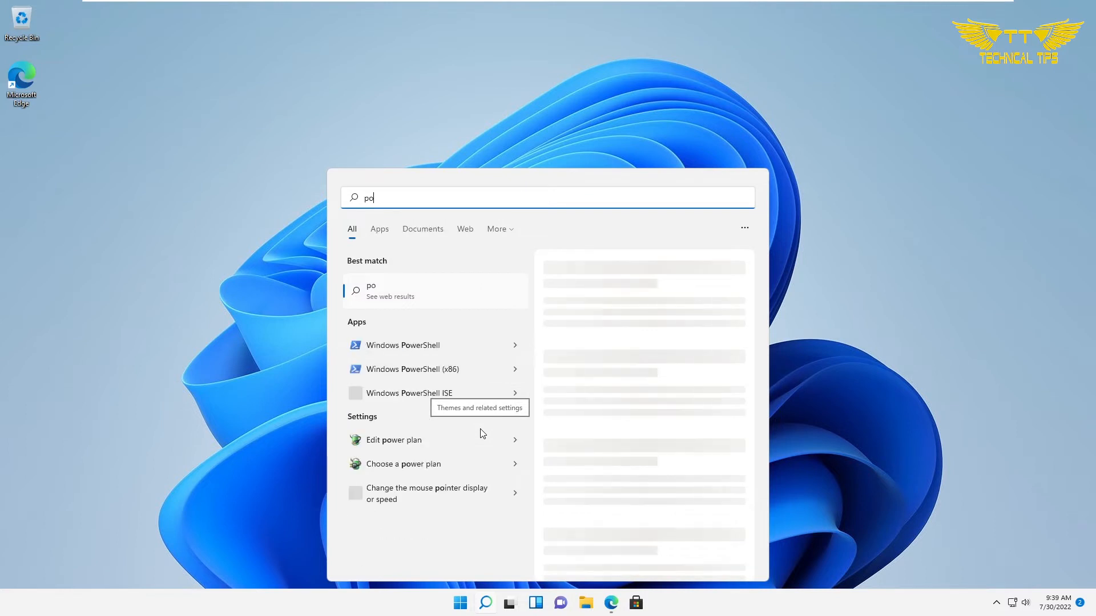
pyautogui.write('he')
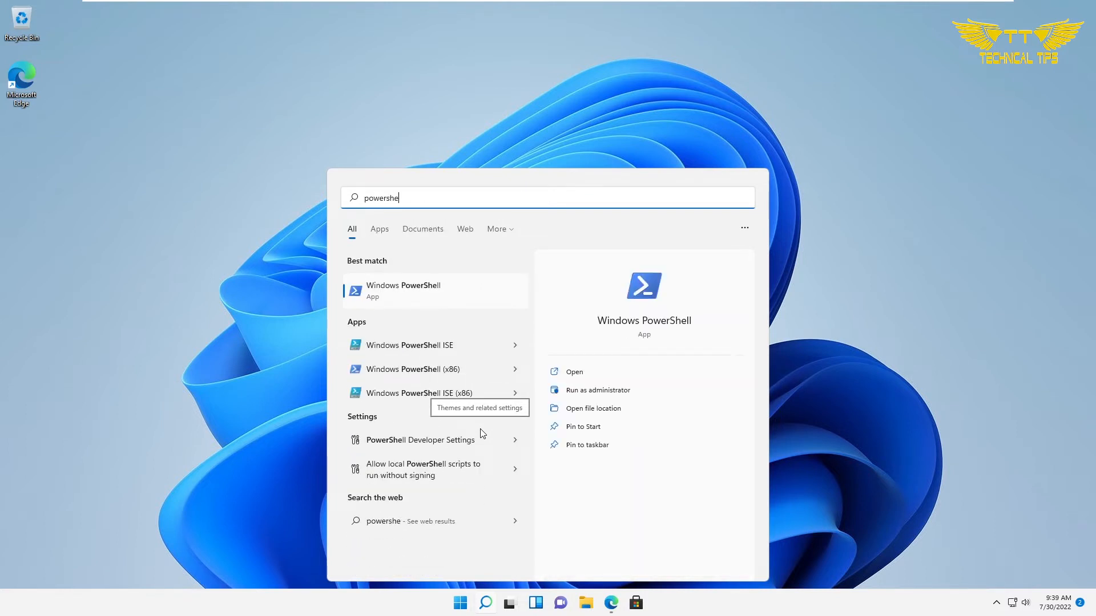
pyautogui.rightClick(432, 290)
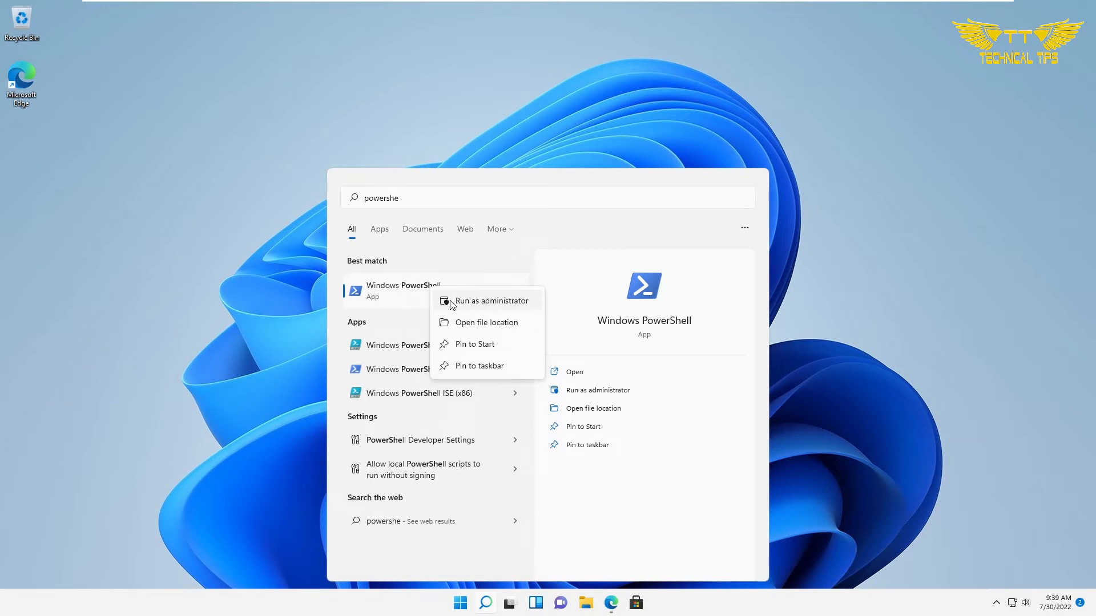
pyautogui.click(451, 304)
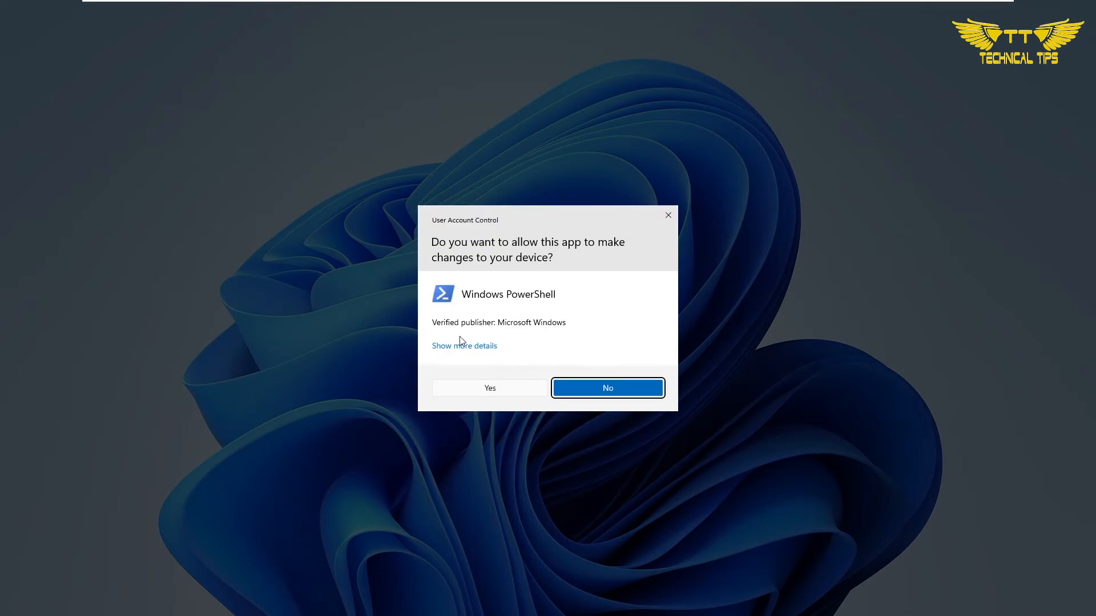
# - Approve the UAC prompt and run the Get-AppxPackage ShellExperienceHost re-register command, then close PowerShell
pyautogui.click(484, 389)
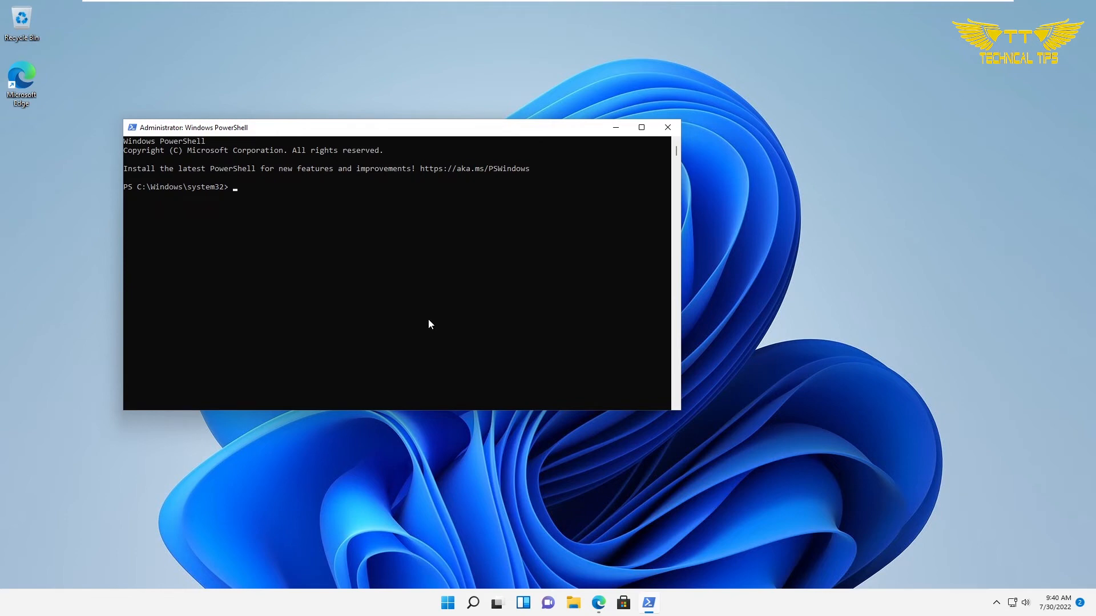
pyautogui.write('Get-AppXPackage -Name Microsoft.Windows.ShellExperienceHost | Foreach {Add-AppxPackage -DisableDevelopmentMode -Register "$($_.InstallLocation)\\AppXManifest.xml"}')
pyautogui.press('Return')
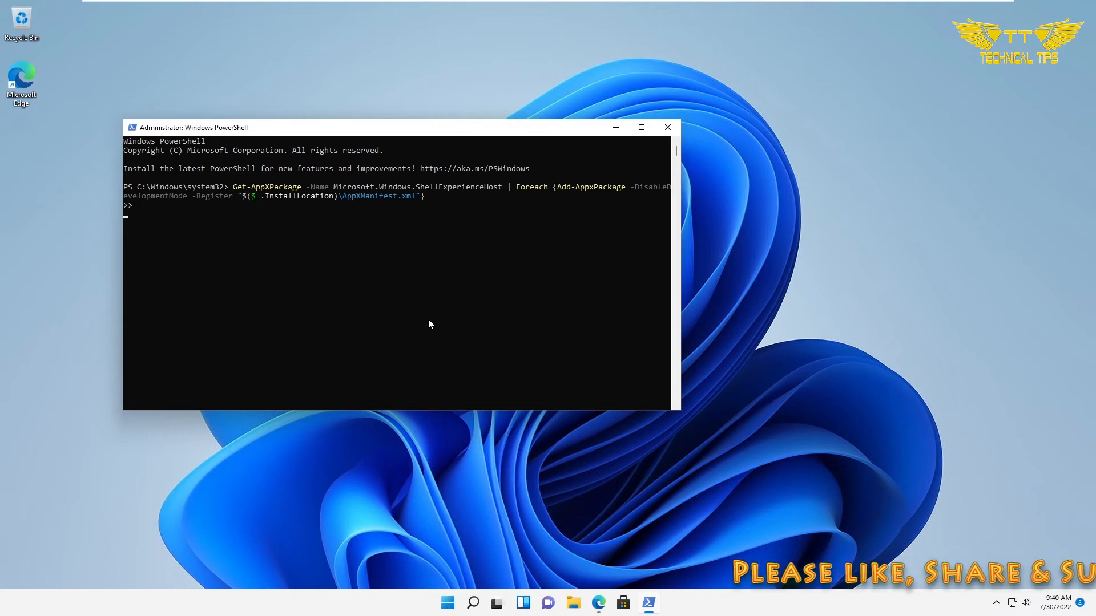
pyautogui.press('Return')
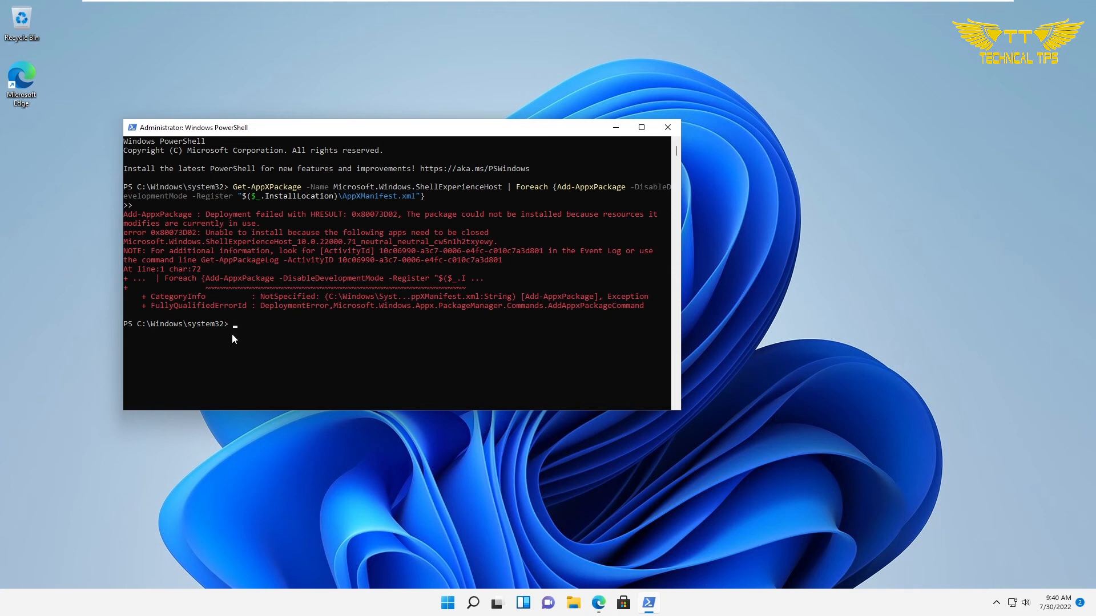
pyautogui.click(667, 128)
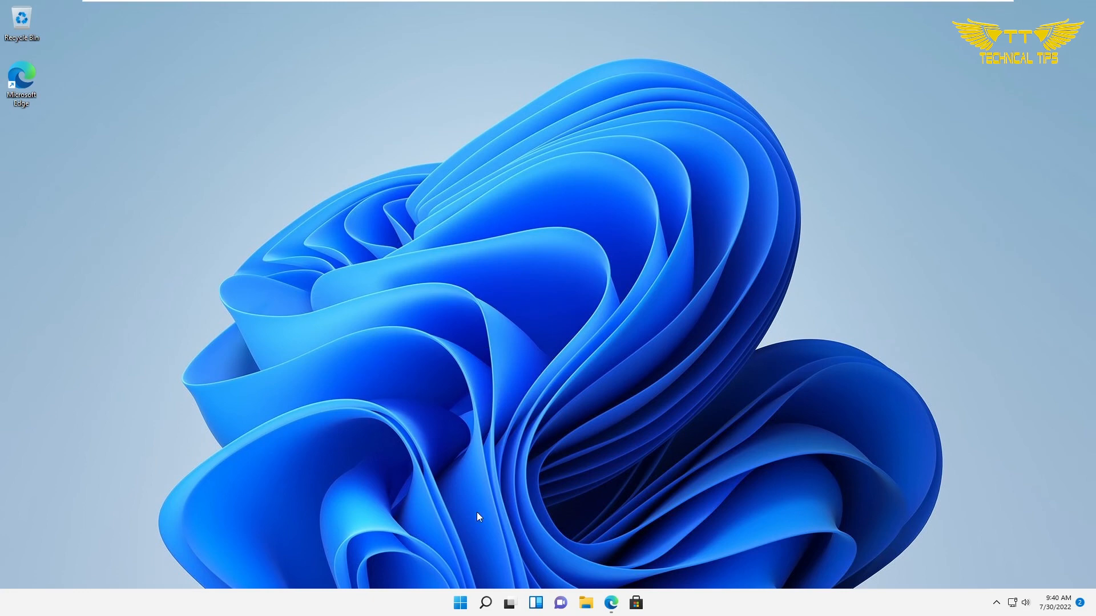
# - Check the Start menu shows pinned app icons again and return to the desktop
pyautogui.click(461, 605)
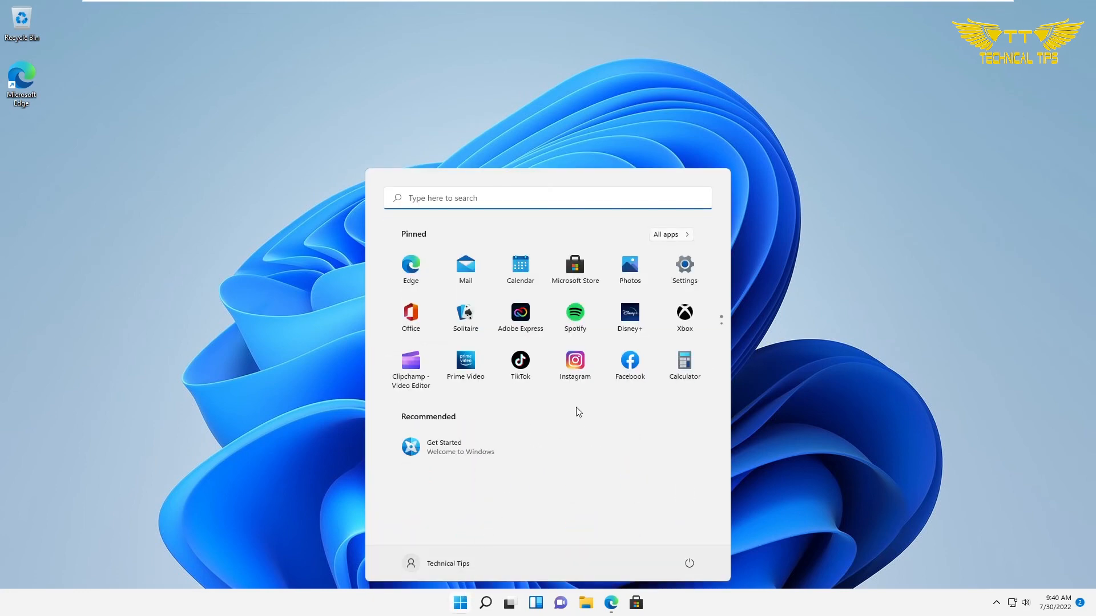
pyautogui.click(774, 371)
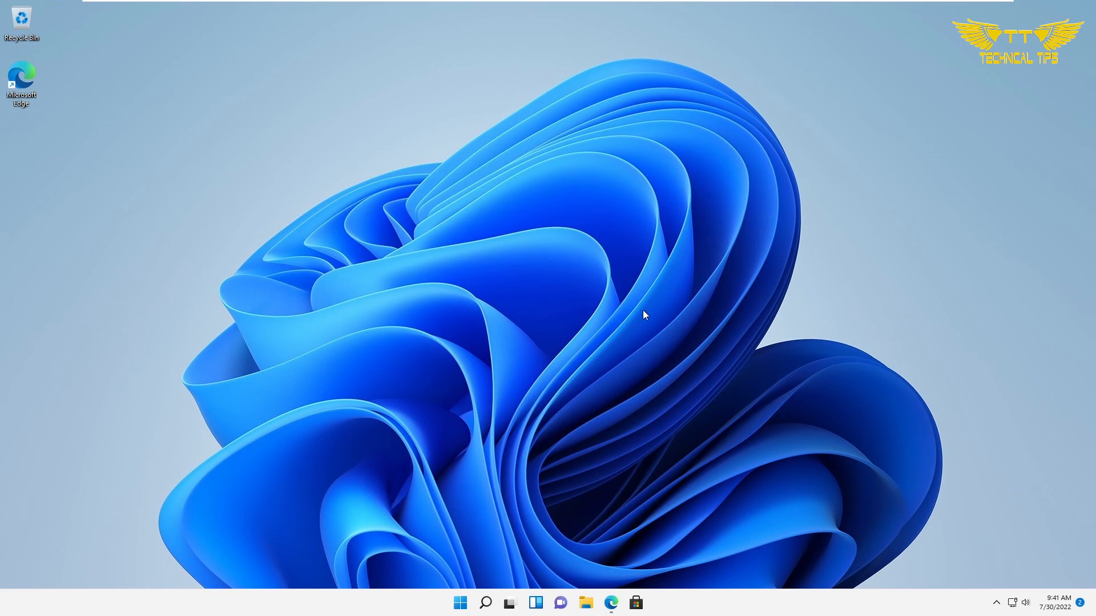